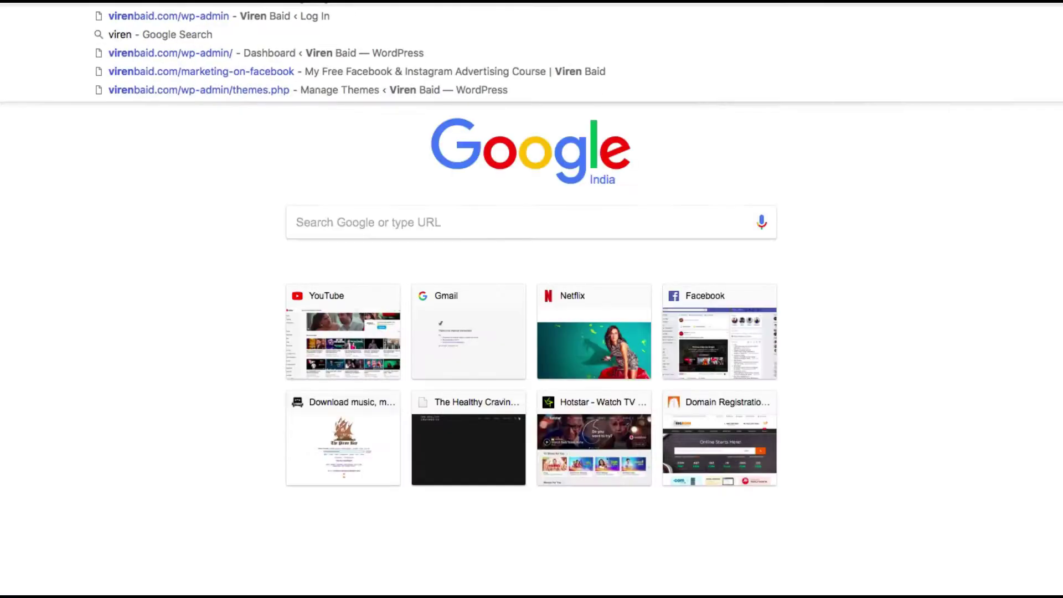
# - Load virenbaid.com in a new browser tab
pyautogui.press('Return')
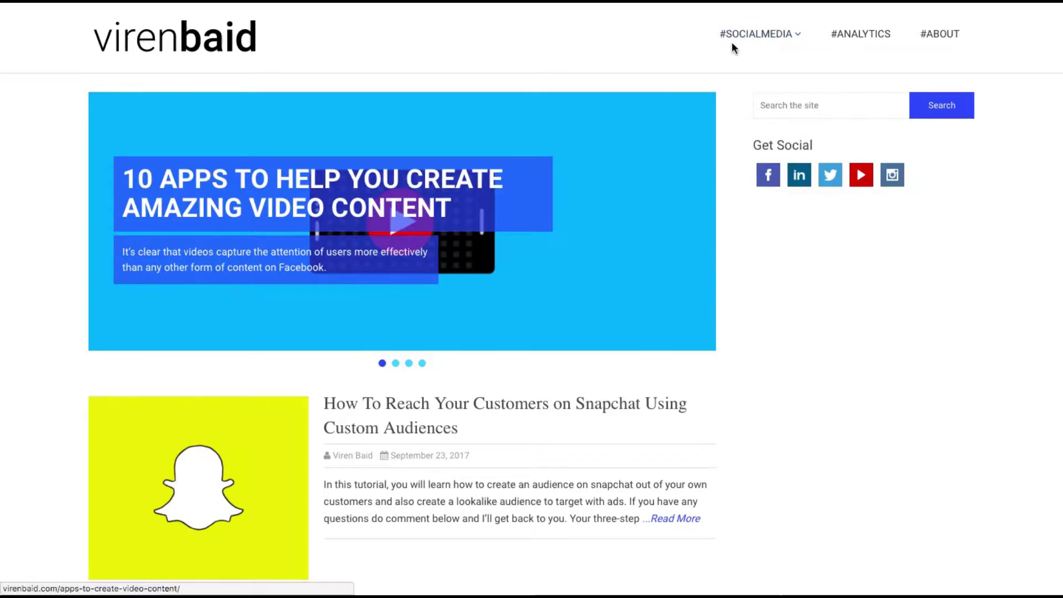
pyautogui.moveTo(760, 34)
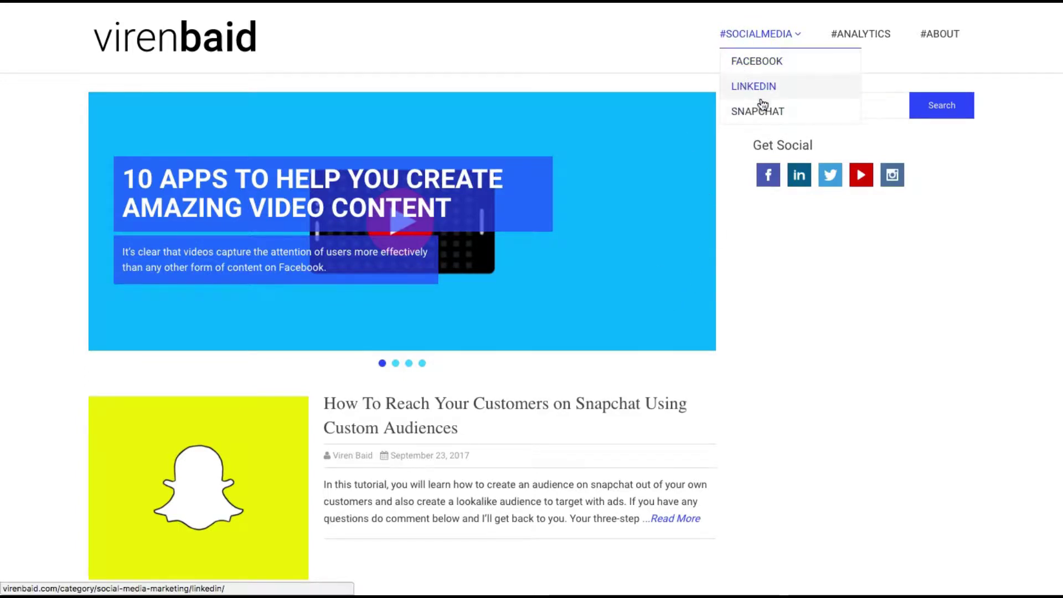
# - Browse the virenbaid.com homepage and open the 'How to Create Facebook Offers' article
pyautogui.scroll(-3, 540, 361)
pyautogui.scroll(-3, 541, 365)
pyautogui.scroll(6, 541, 365)
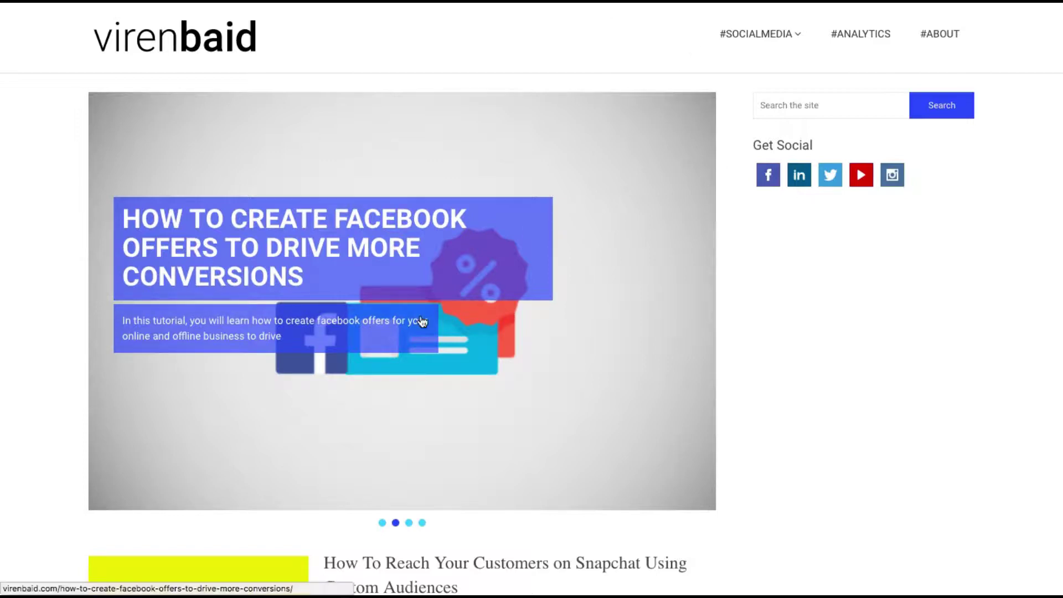
pyautogui.click(357, 248)
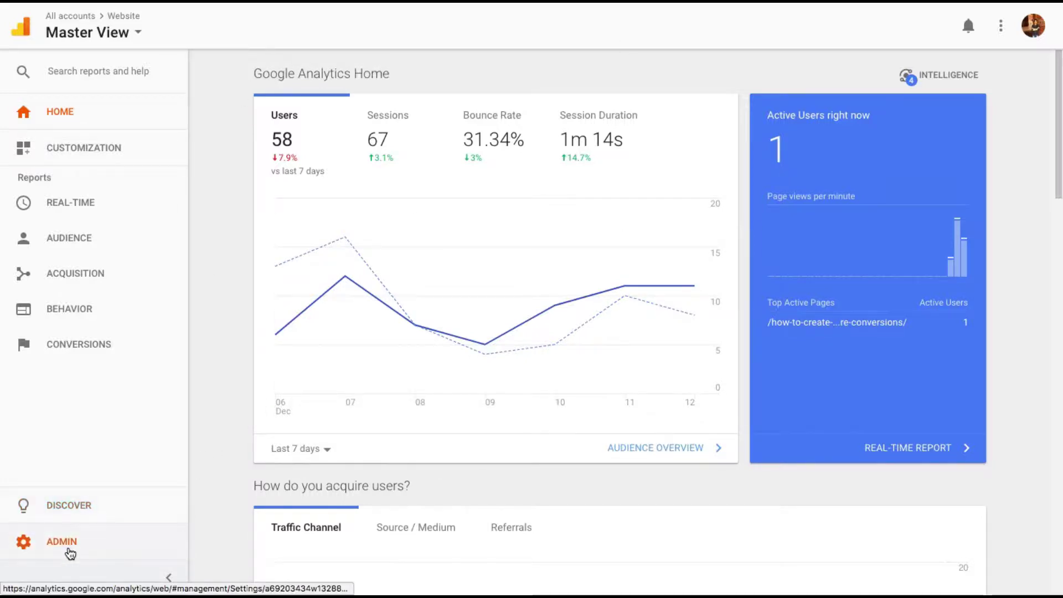
# - Under the view's Admin settings, add a new content grouping named 'Facebook Content'
pyautogui.click(35, 549)
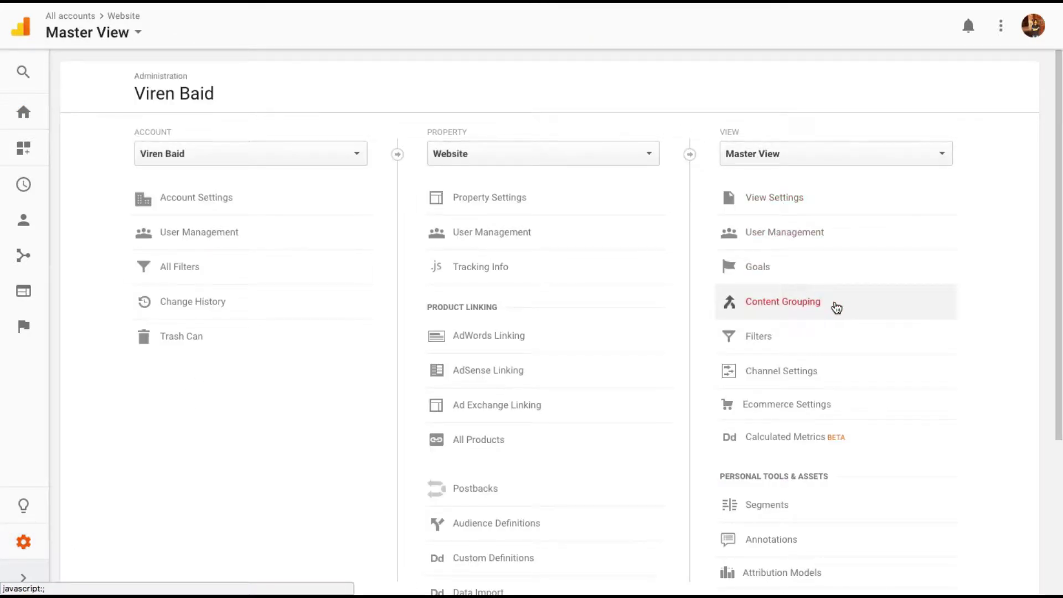
pyautogui.click(863, 304)
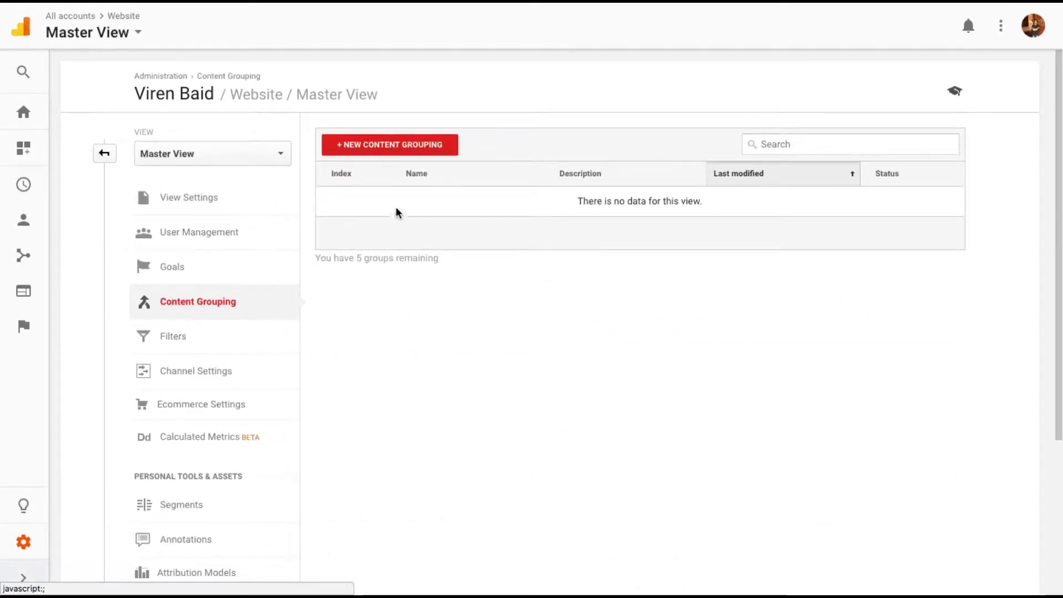
pyautogui.click(423, 145)
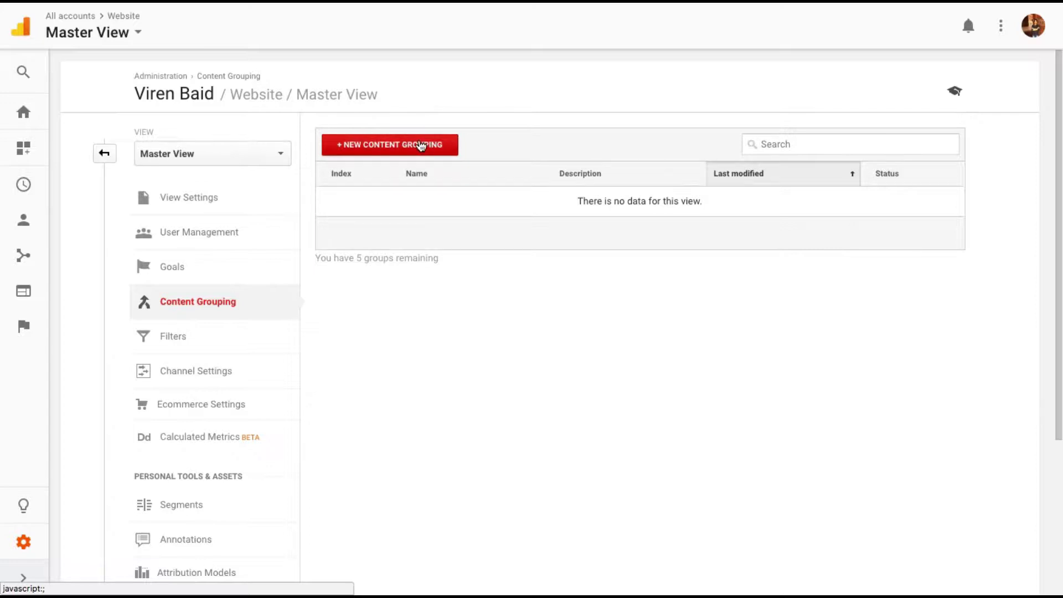
pyautogui.click(386, 186)
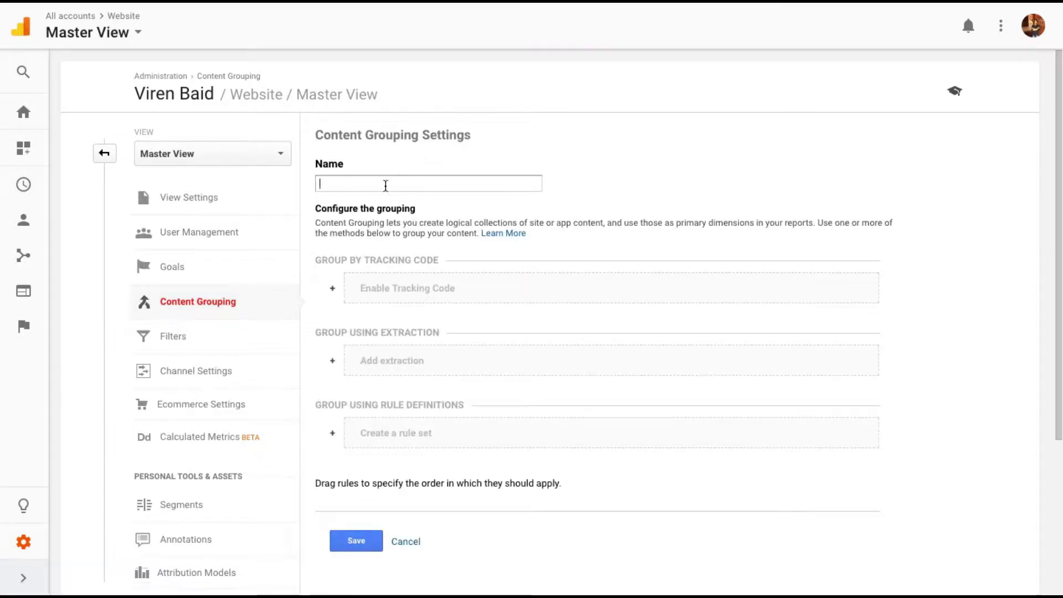
pyautogui.write('Facebook')
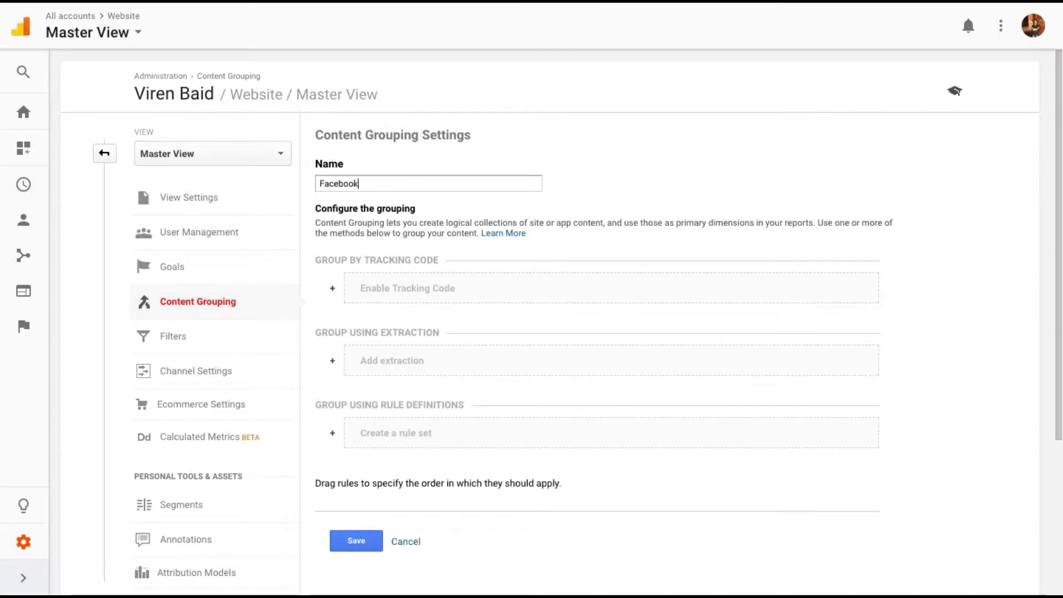
pyautogui.write(' Content')
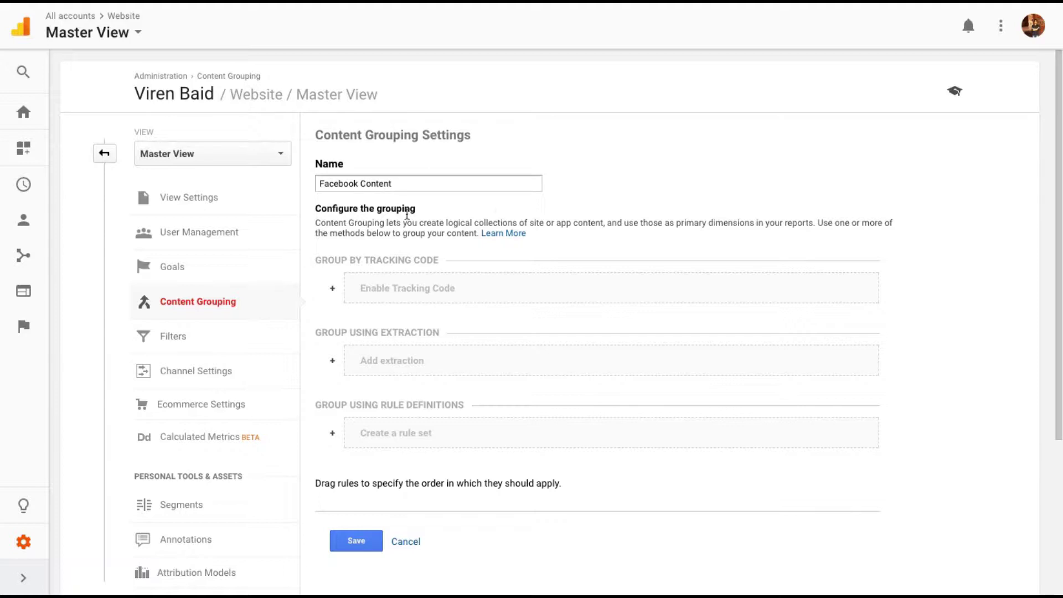
pyautogui.scroll(-2, 646, 221)
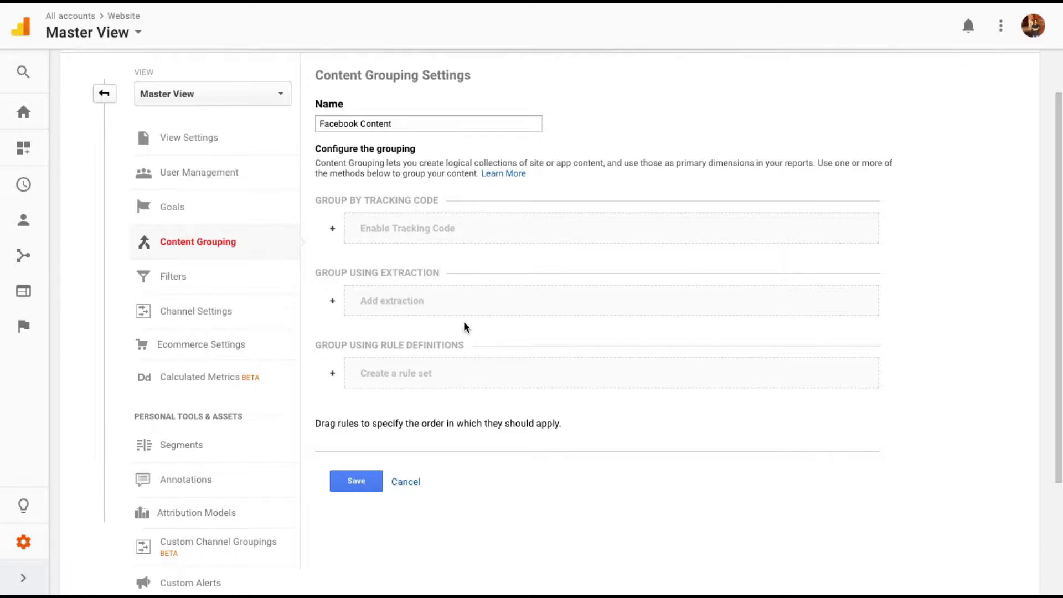
pyautogui.click(421, 236)
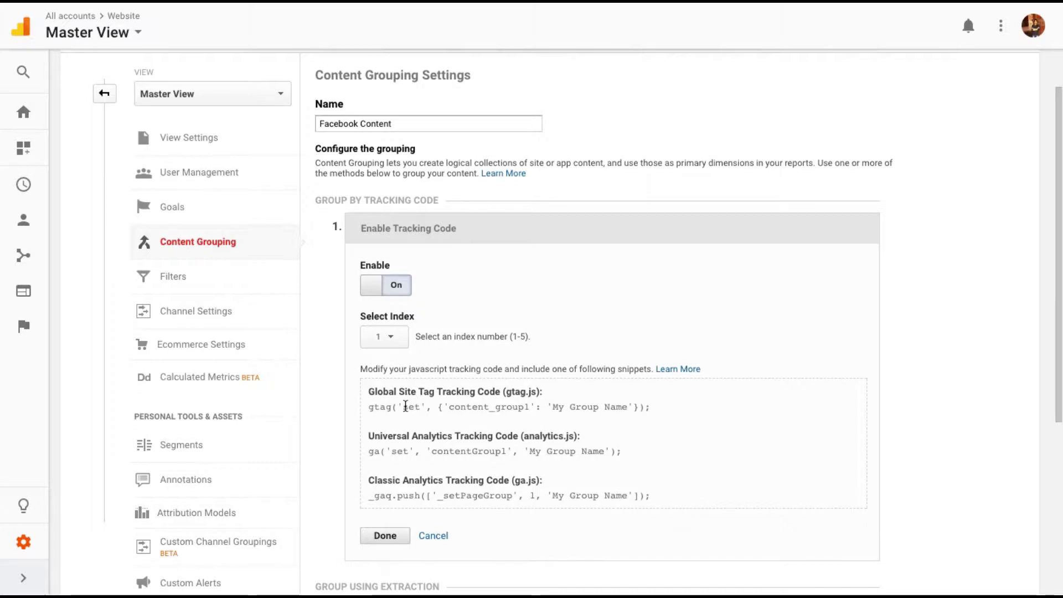
pyautogui.doubleClick(568, 403)
pyautogui.click(568, 403)
pyautogui.click(438, 537)
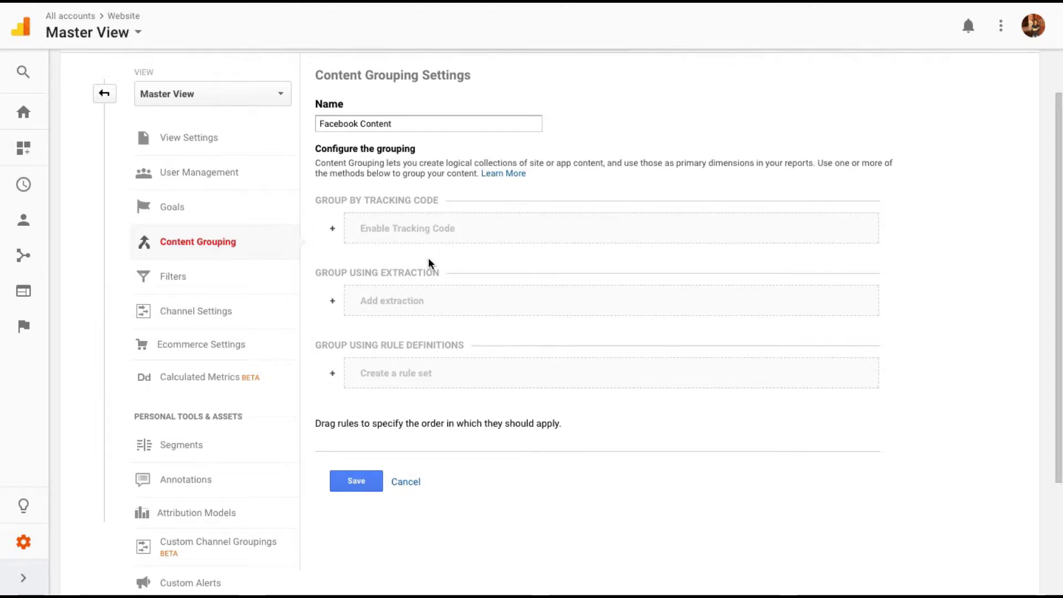
pyautogui.click(388, 299)
pyautogui.scroll(-1, 515, 331)
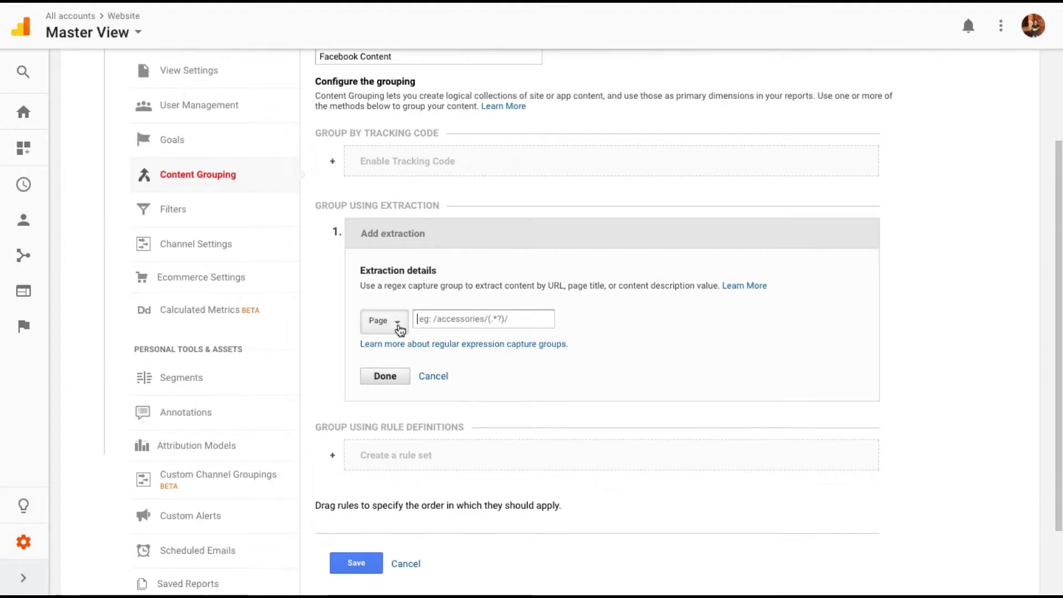
pyautogui.click(382, 321)
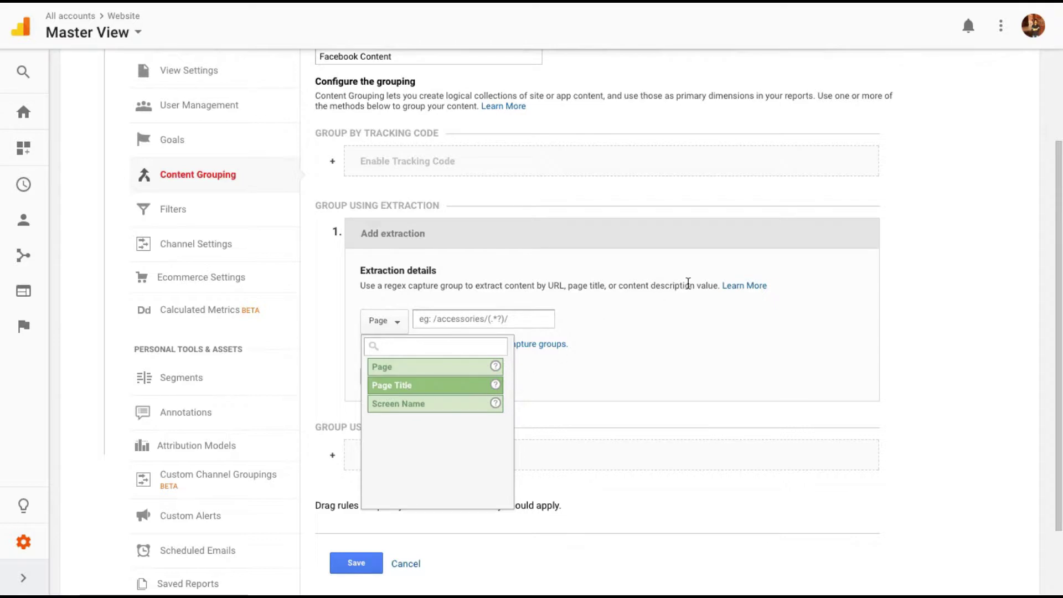
pyautogui.click(527, 384)
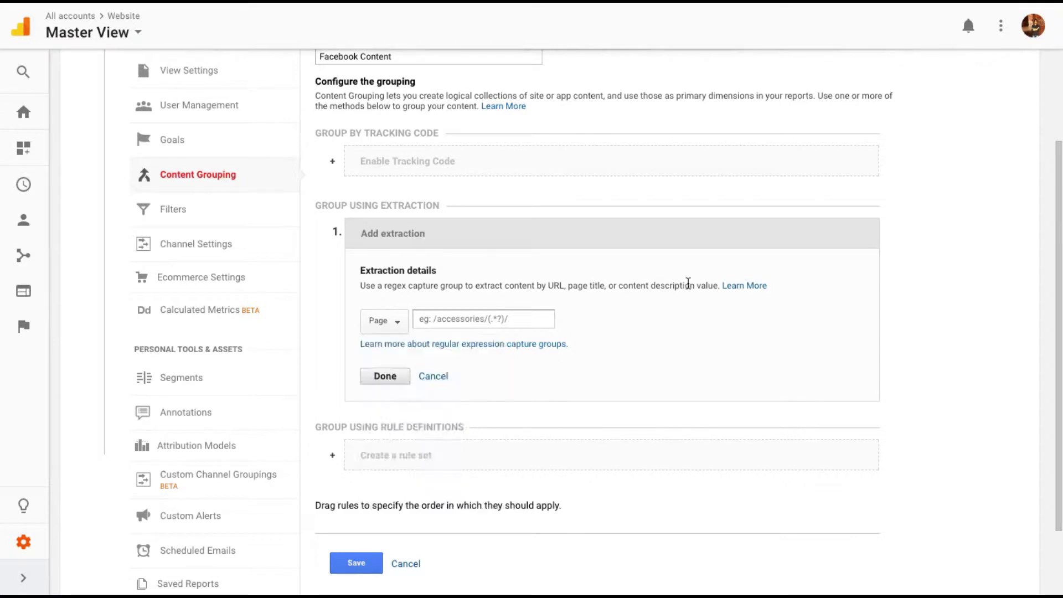
pyautogui.click(429, 376)
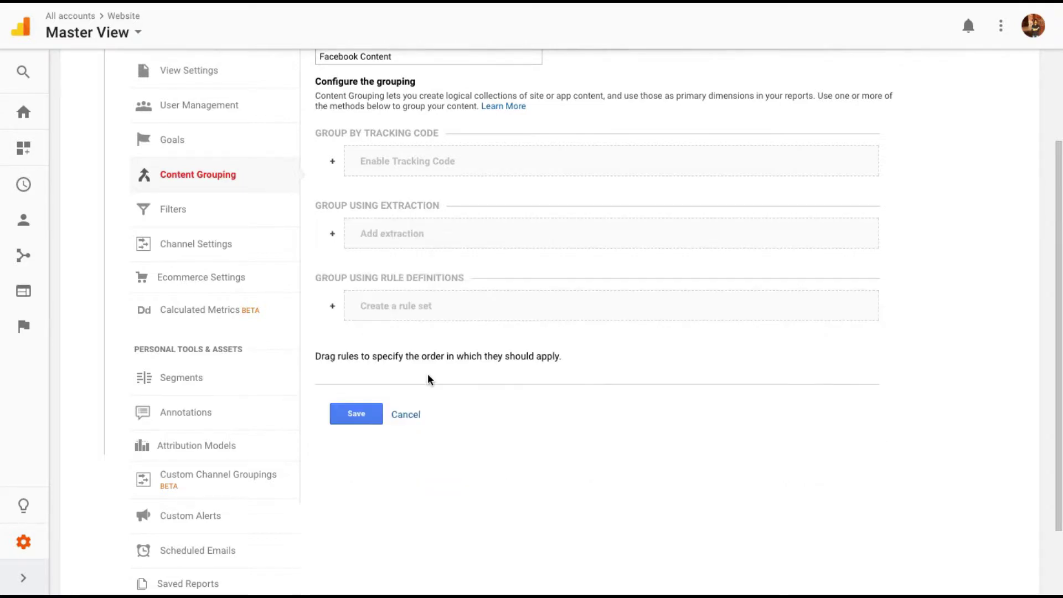
pyautogui.click(399, 312)
# - Define a rule set matching Page contains 'facebook'
pyautogui.click(391, 375)
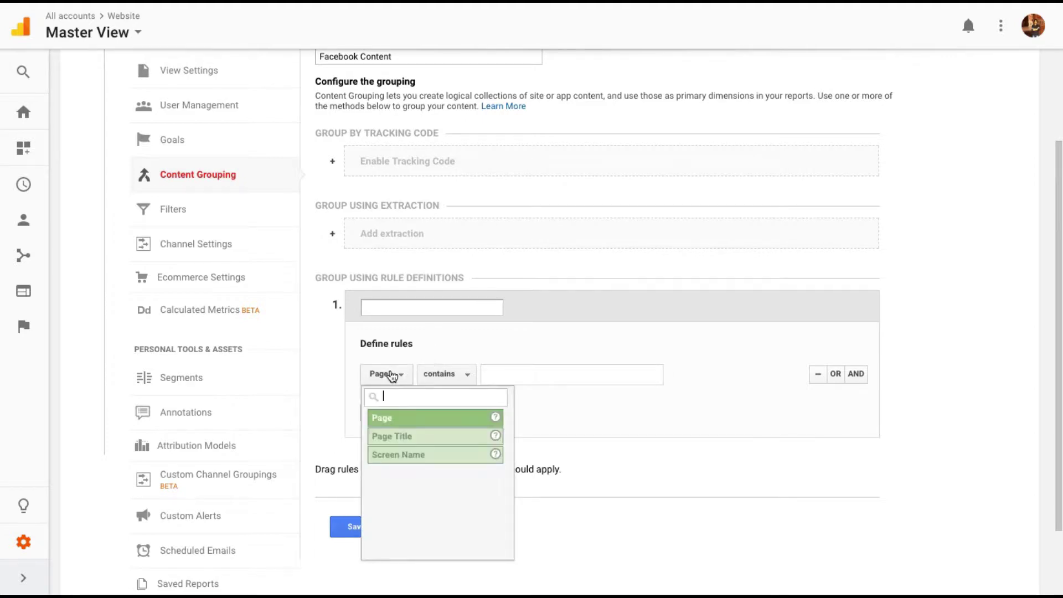
pyautogui.click(394, 376)
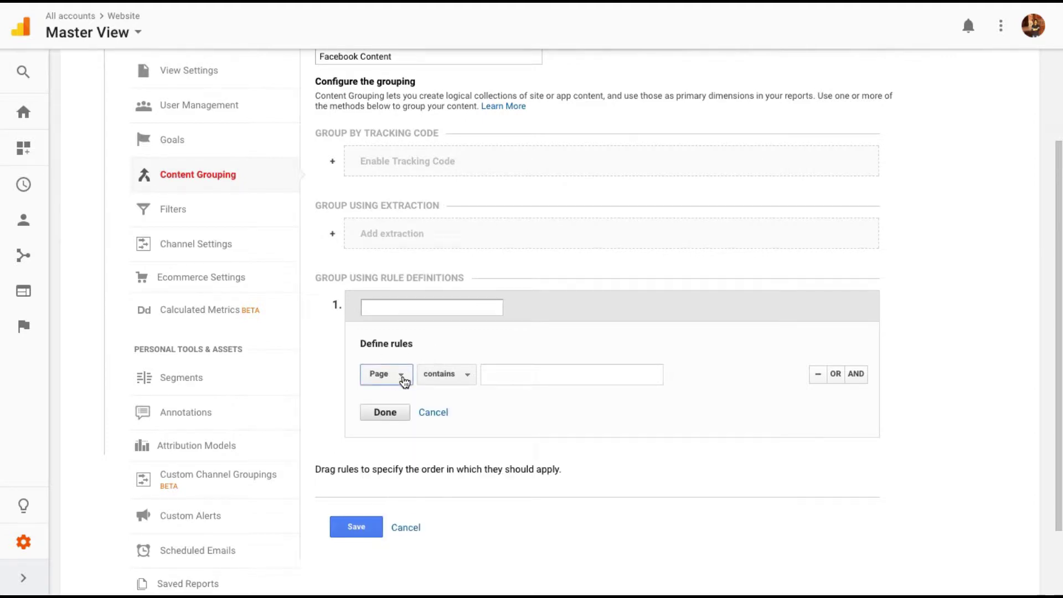
pyautogui.click(522, 370)
pyautogui.write('faceboo')
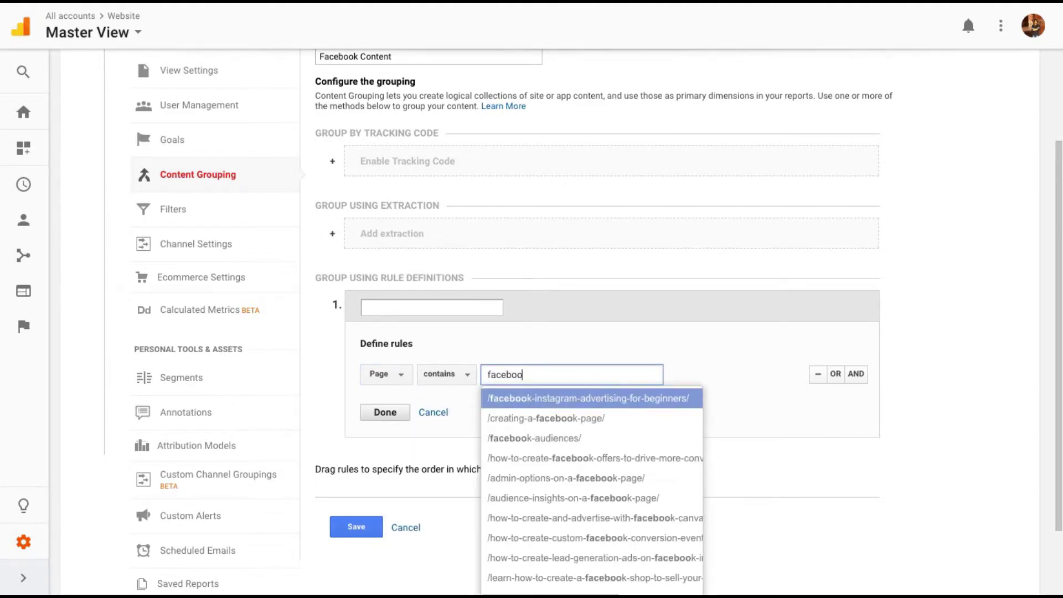
pyautogui.write('k')
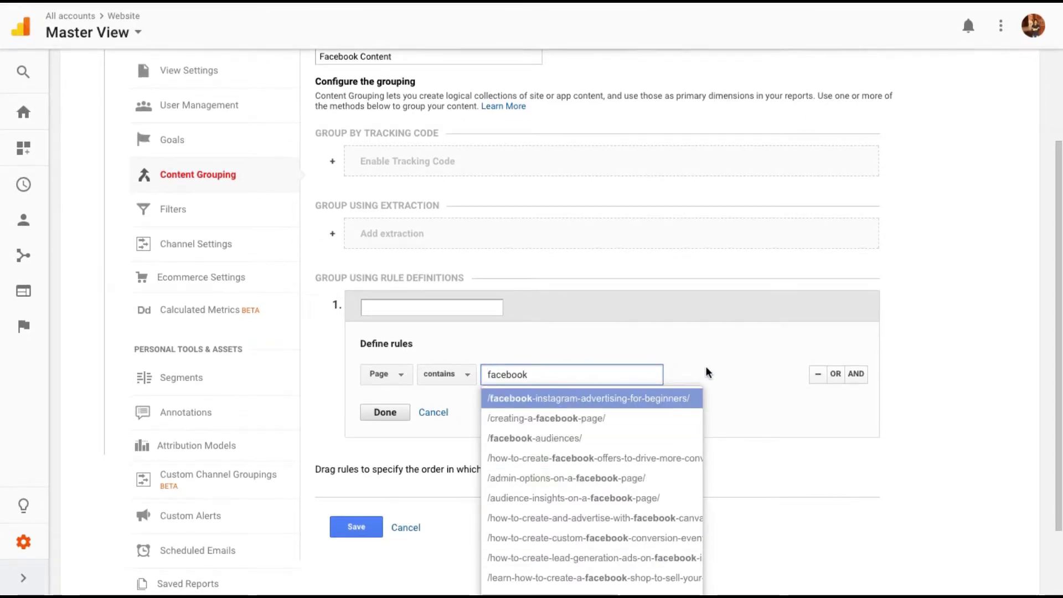
pyautogui.click(736, 371)
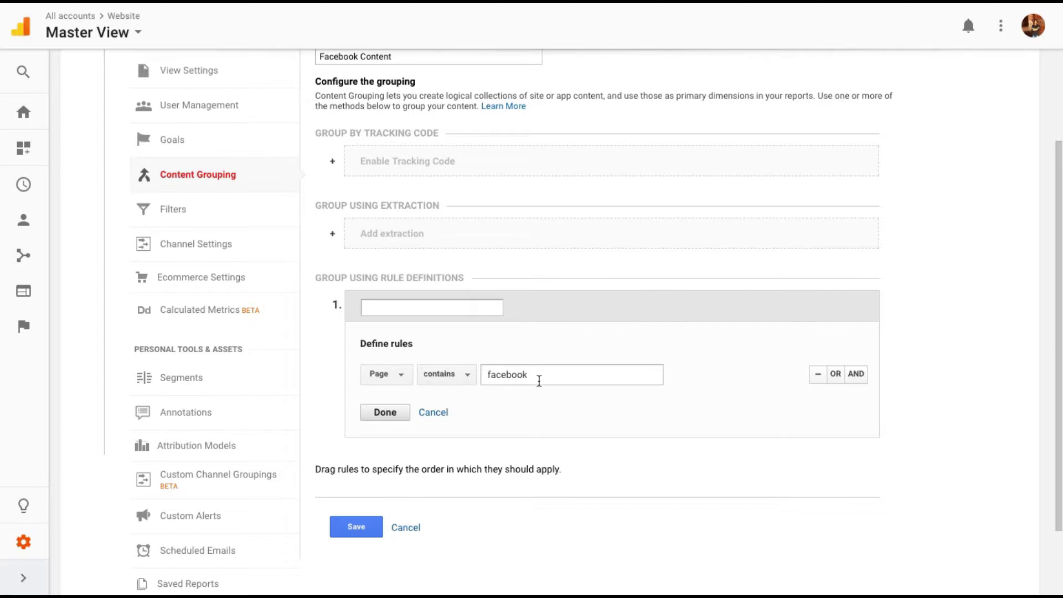
# - Name the rule, confirm it, and save the Facebook Content grouping
pyautogui.click(386, 422)
pyautogui.write('Face')
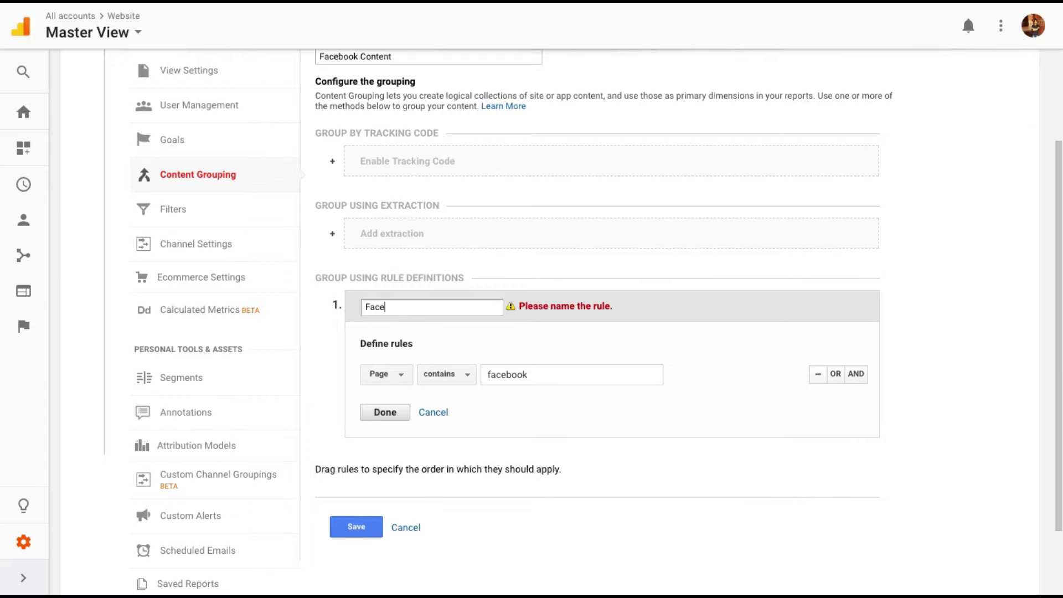
pyautogui.write('book on Link')
pyautogui.click(386, 412)
pyautogui.click(357, 455)
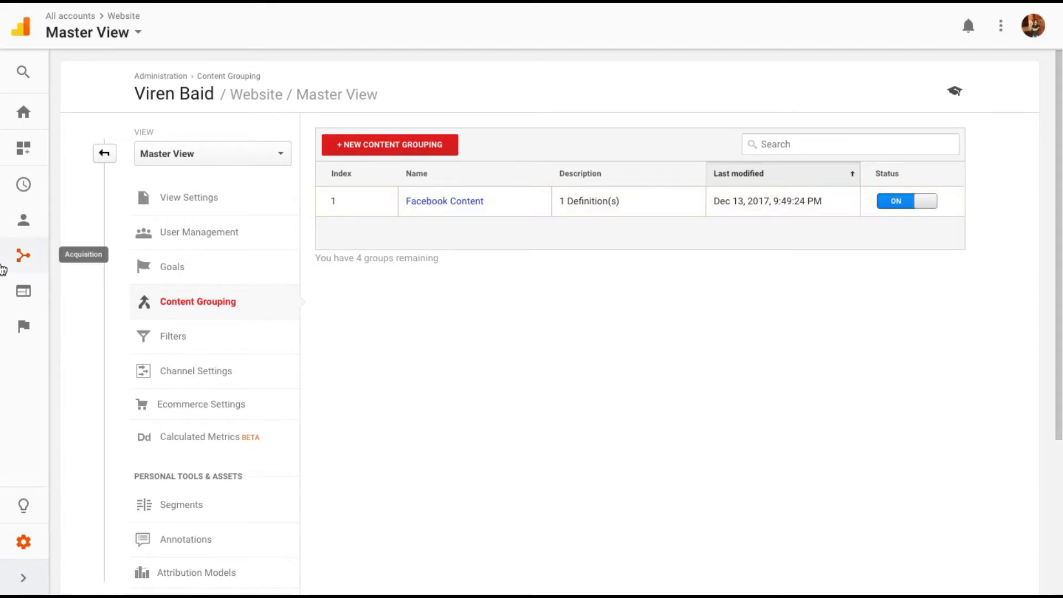
# - Go to Behavior > Site Content > Landing Pages
pyautogui.click(16, 299)
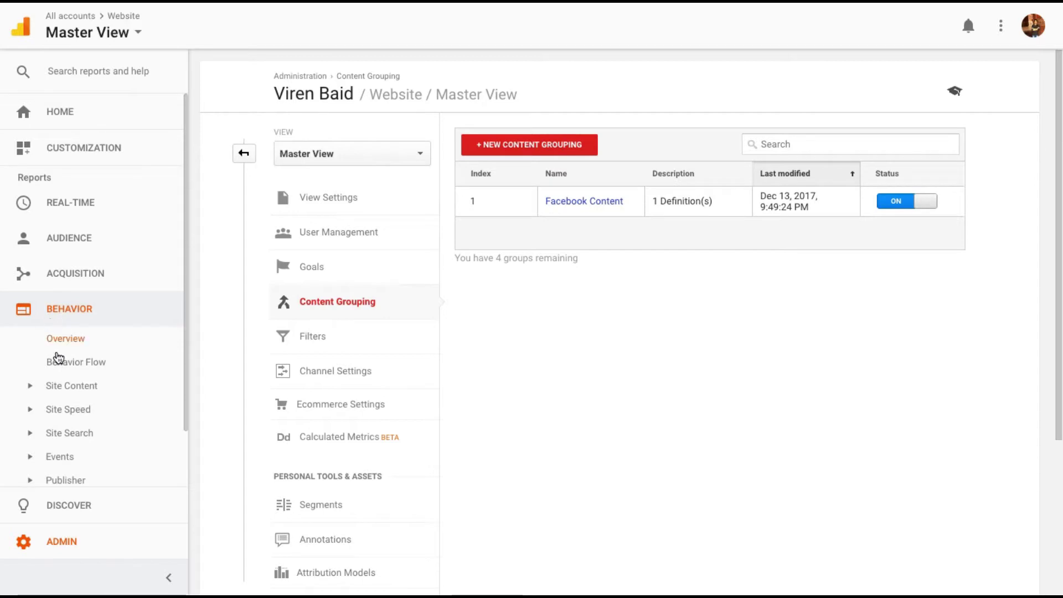
pyautogui.click(55, 386)
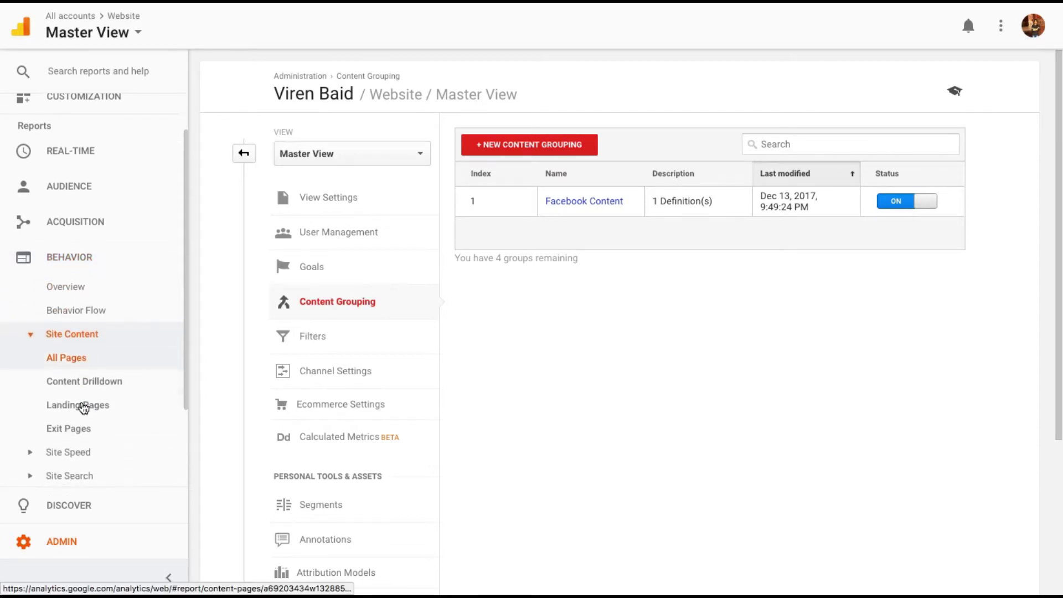
pyautogui.click(99, 406)
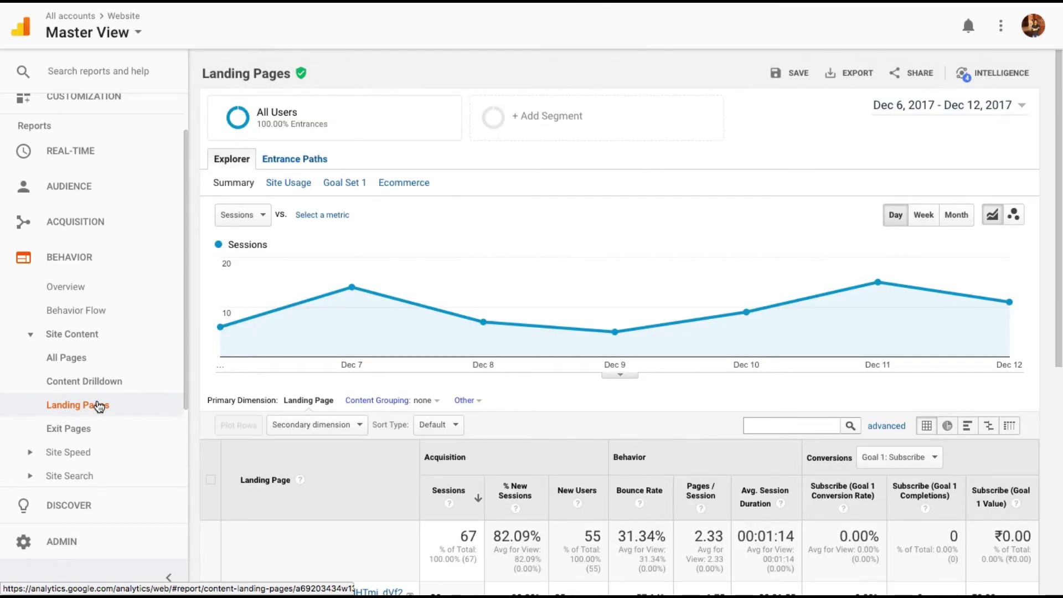
# - Set the report's Content Grouping to Facebook Content (Landing Content Group)
pyautogui.scroll(-3, 190, 406)
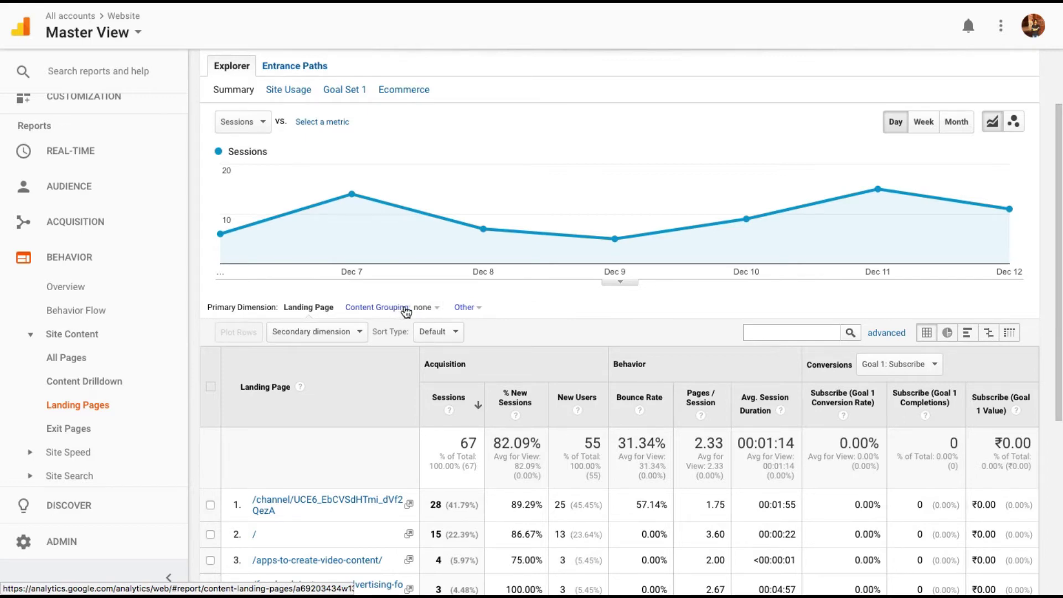
pyautogui.click(422, 307)
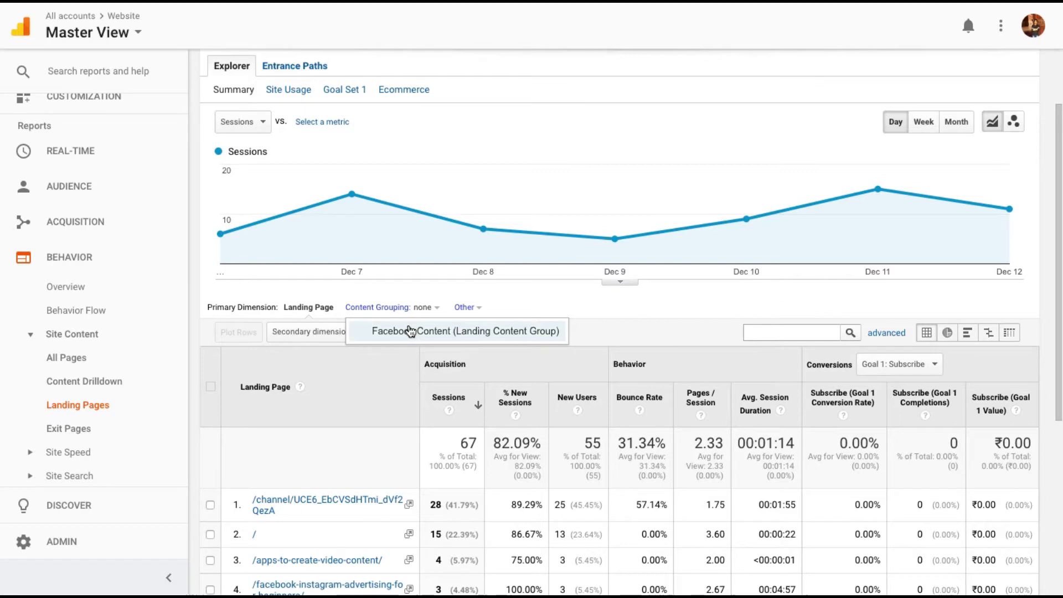
pyautogui.click(410, 332)
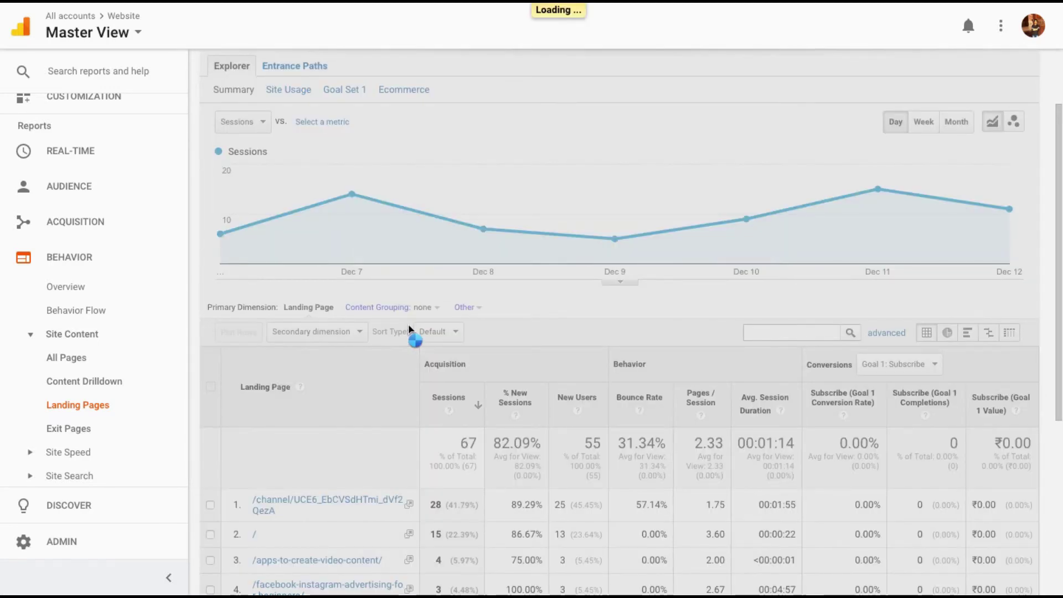